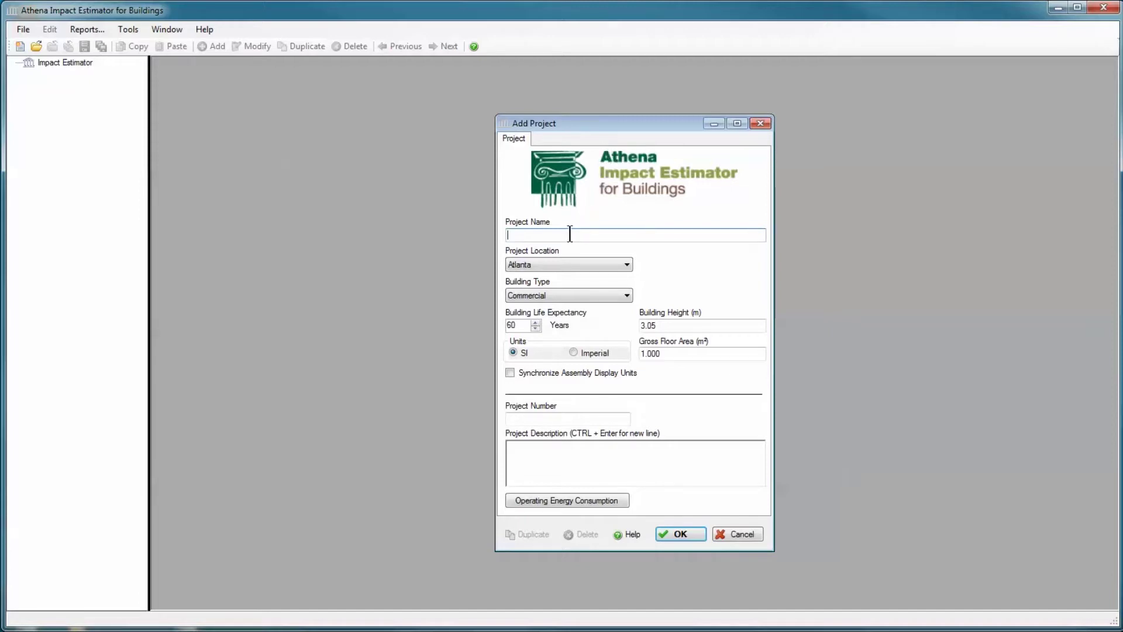
# Step: Name the new project Tutorial, with Minneapolis as its location and Industrial as its building type
pyautogui.write('Tutorial')
pyautogui.click(627, 264)
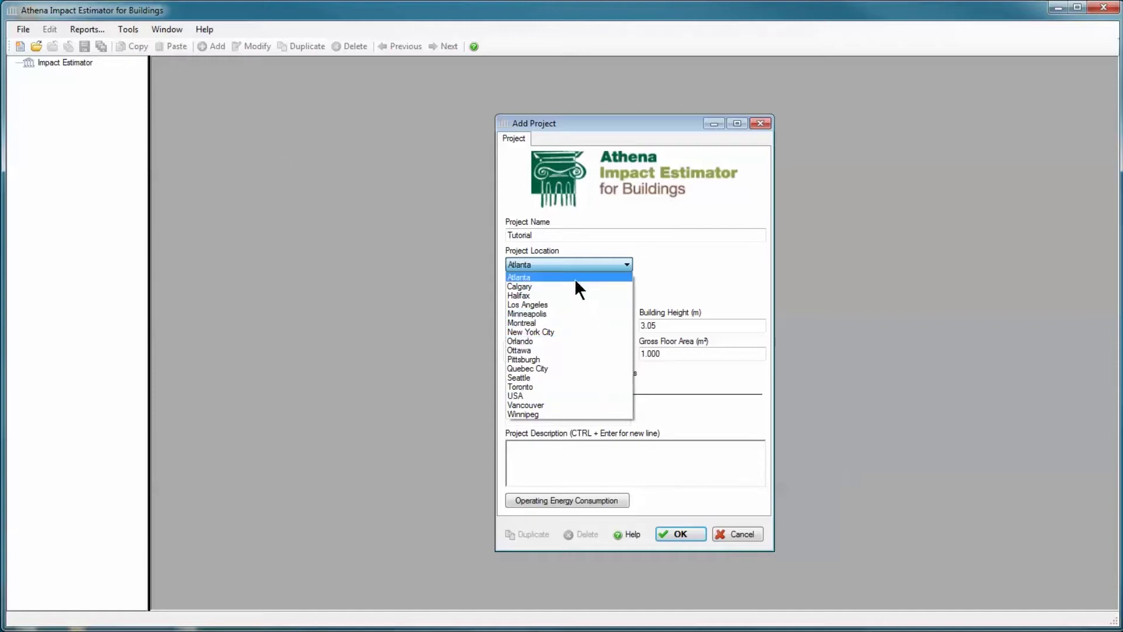
pyautogui.click(576, 318)
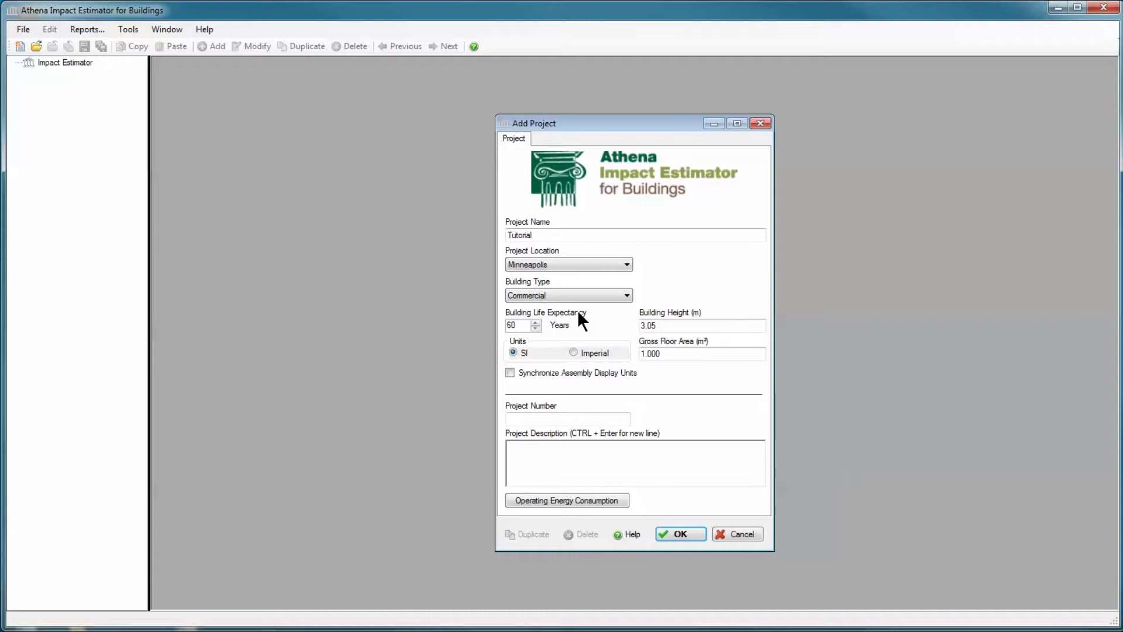
pyautogui.click(627, 295)
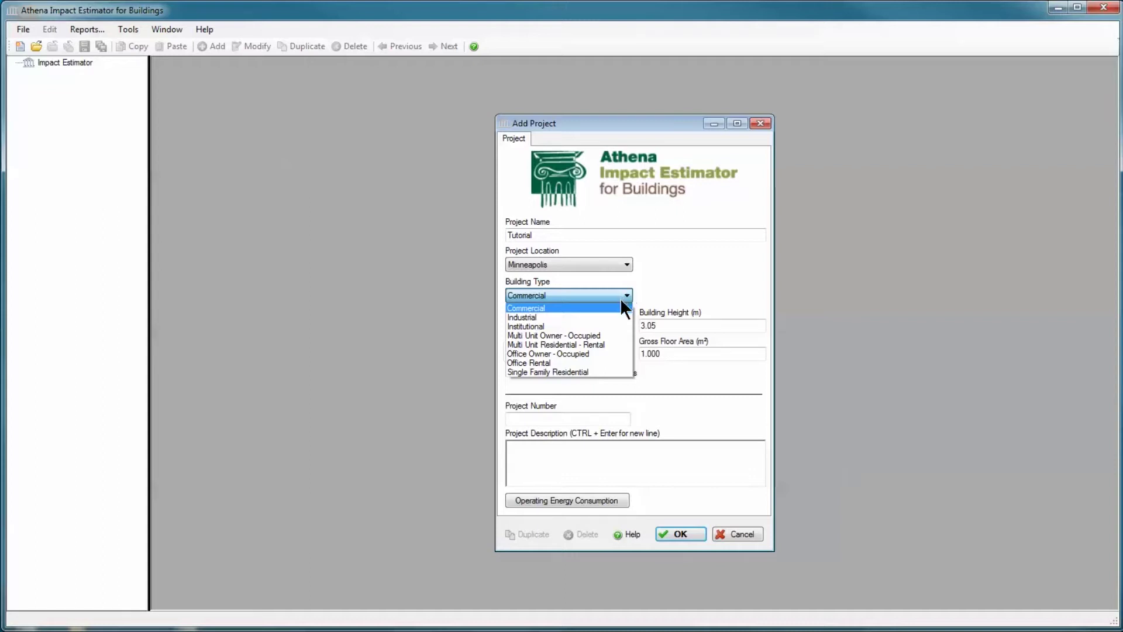
pyautogui.click(615, 317)
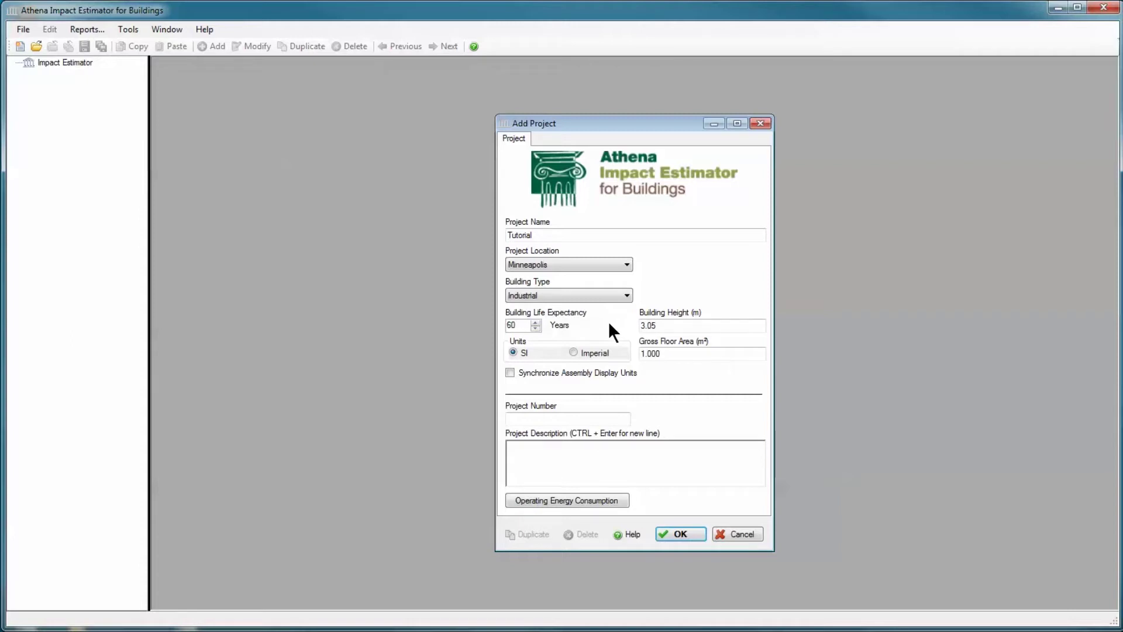
# Step: Set the building life expectancy to 60 years and choose Imperial units for the project
pyautogui.moveTo(519, 325); pyautogui.dragTo(500, 322)
pyautogui.write('999')
pyautogui.moveTo(525, 327); pyautogui.dragTo(499, 328)
pyautogui.write('60')
pyautogui.click(573, 353)
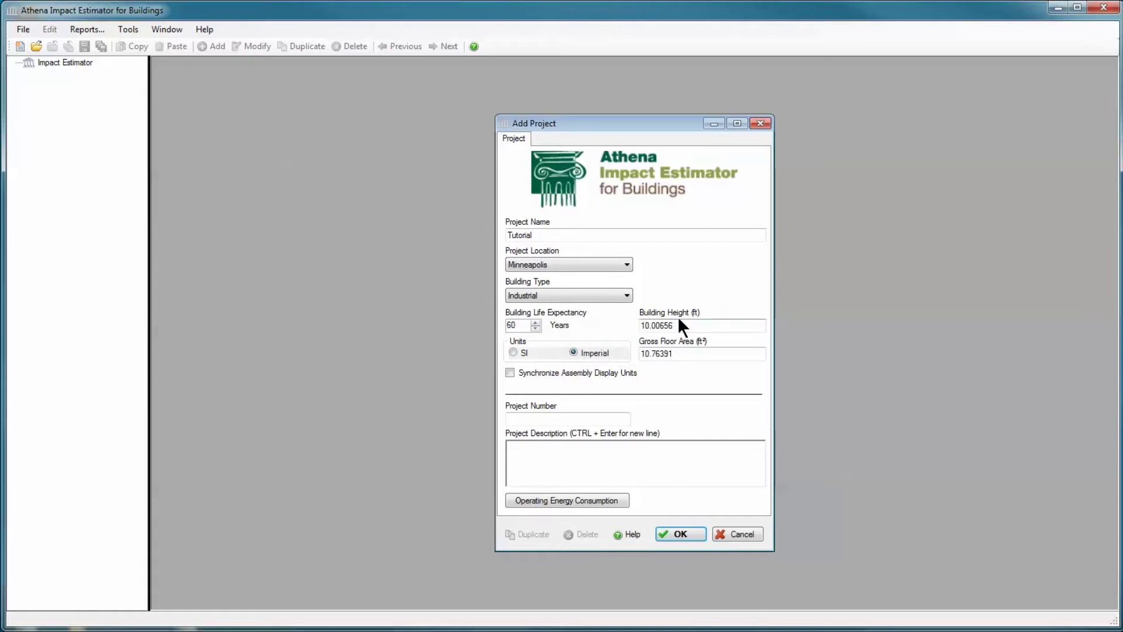
# Step: Set the building height to 100 ft and the gross floor area to 10000 ft²
pyautogui.moveTo(683, 324); pyautogui.dragTo(631, 320)
pyautogui.write('100')
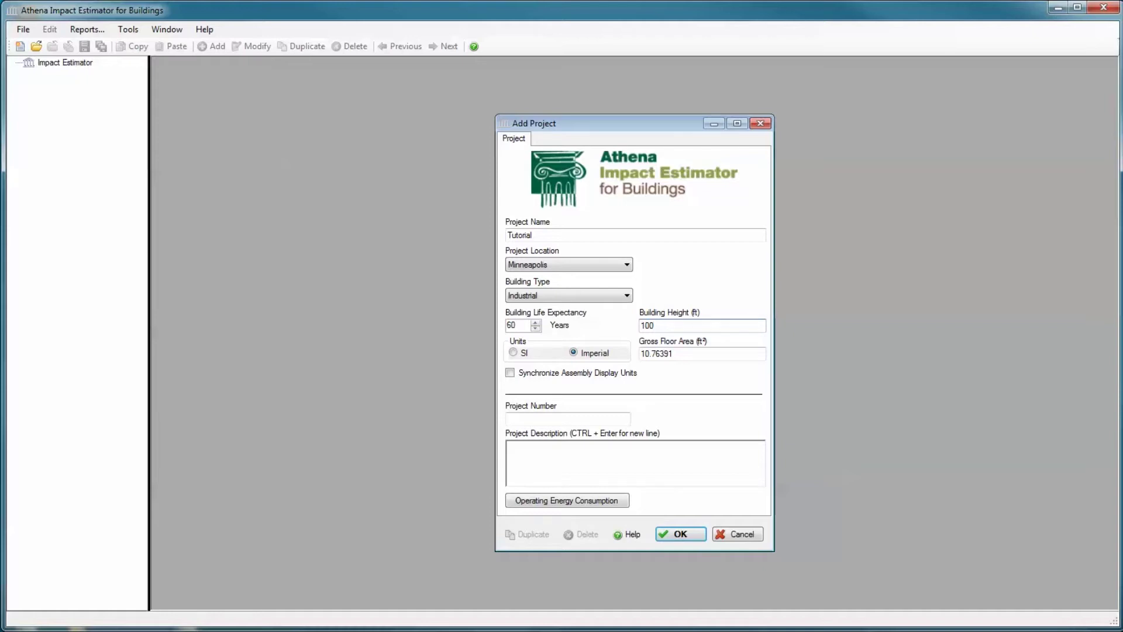
pyautogui.moveTo(674, 354); pyautogui.dragTo(637, 349)
pyautogui.write('100')
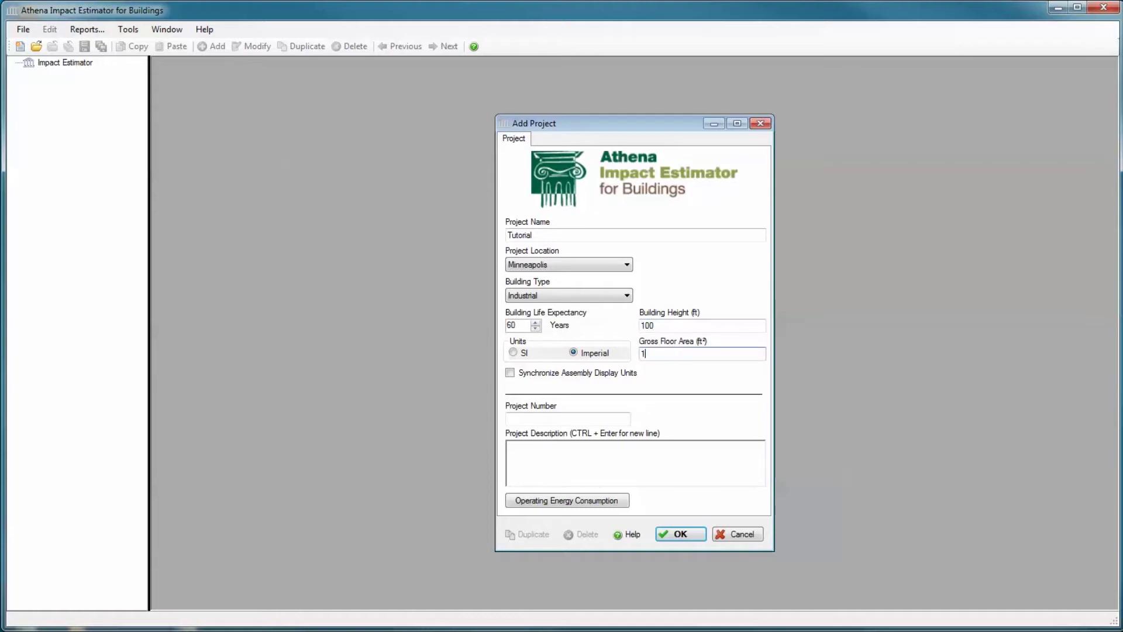
pyautogui.write('00')
# Step: Enter "project notes" as the project description
pyautogui.click(534, 453)
pyautogui.write('project')
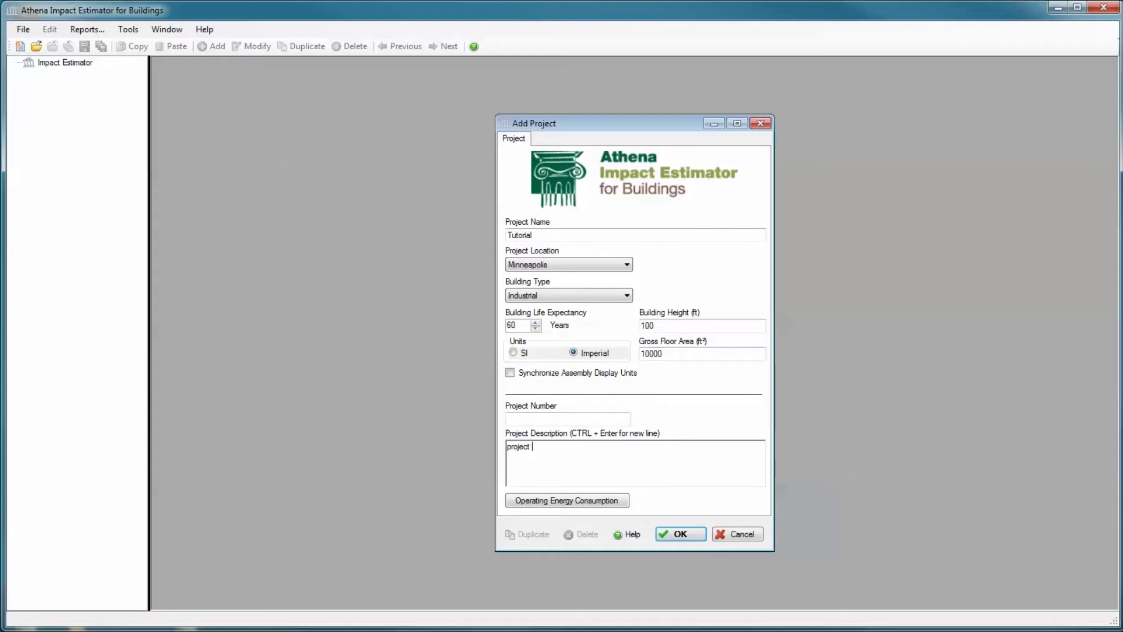
pyautogui.write(' notes')
# Step: Examine the operating energy consumption entries and read the field descriptions in the Add Project help
pyautogui.click(565, 501)
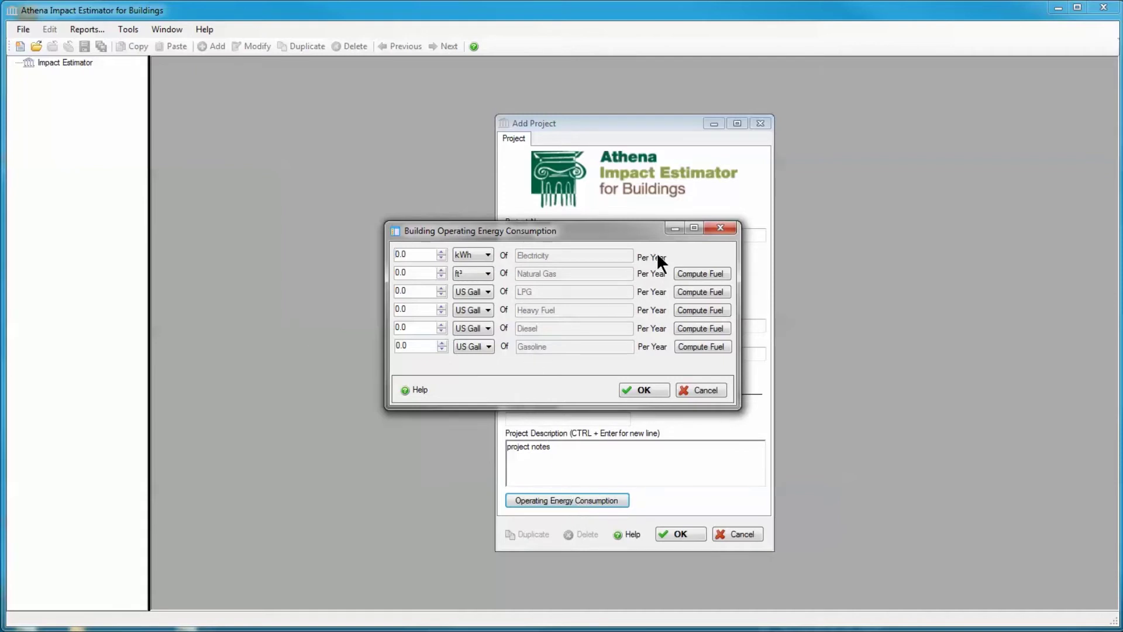
pyautogui.click(721, 227)
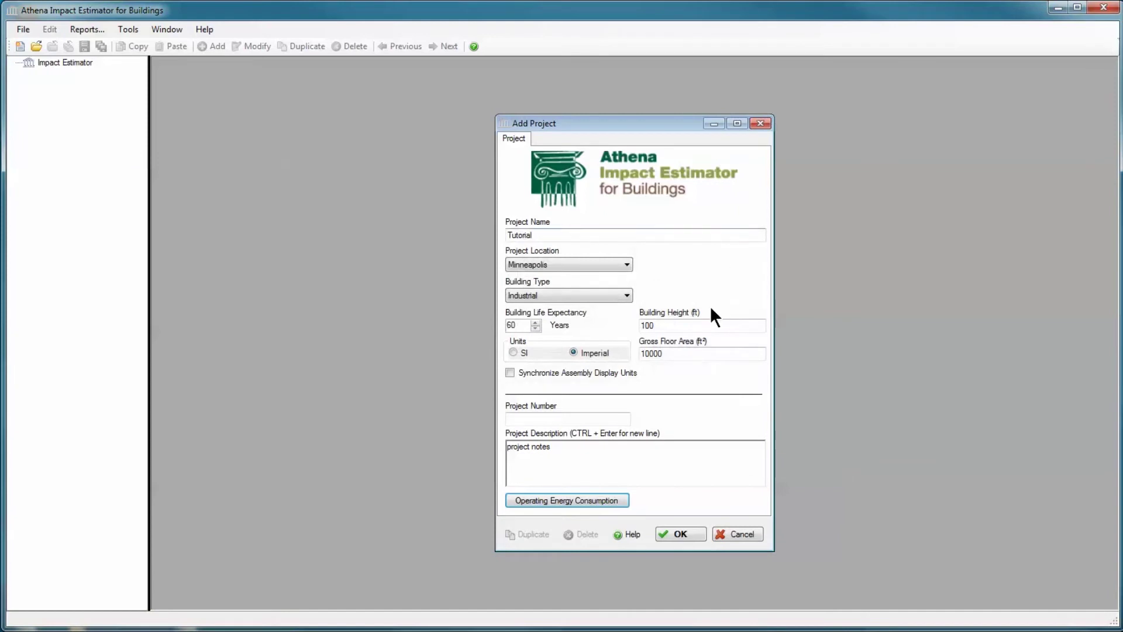
pyautogui.click(619, 532)
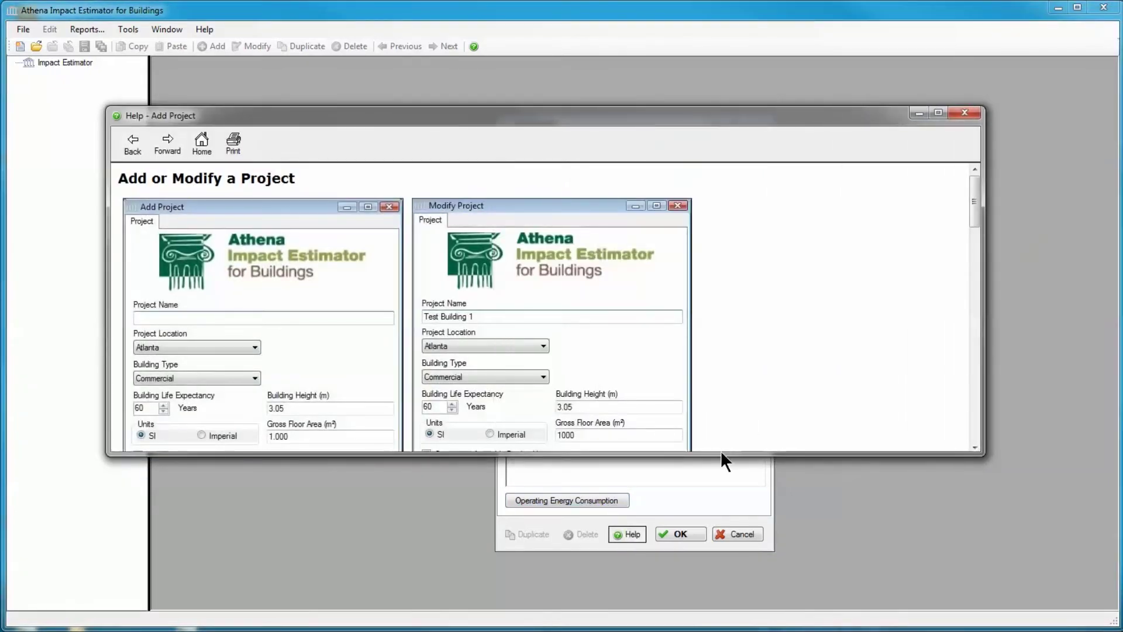
pyautogui.moveTo(723, 454); pyautogui.dragTo(735, 570)
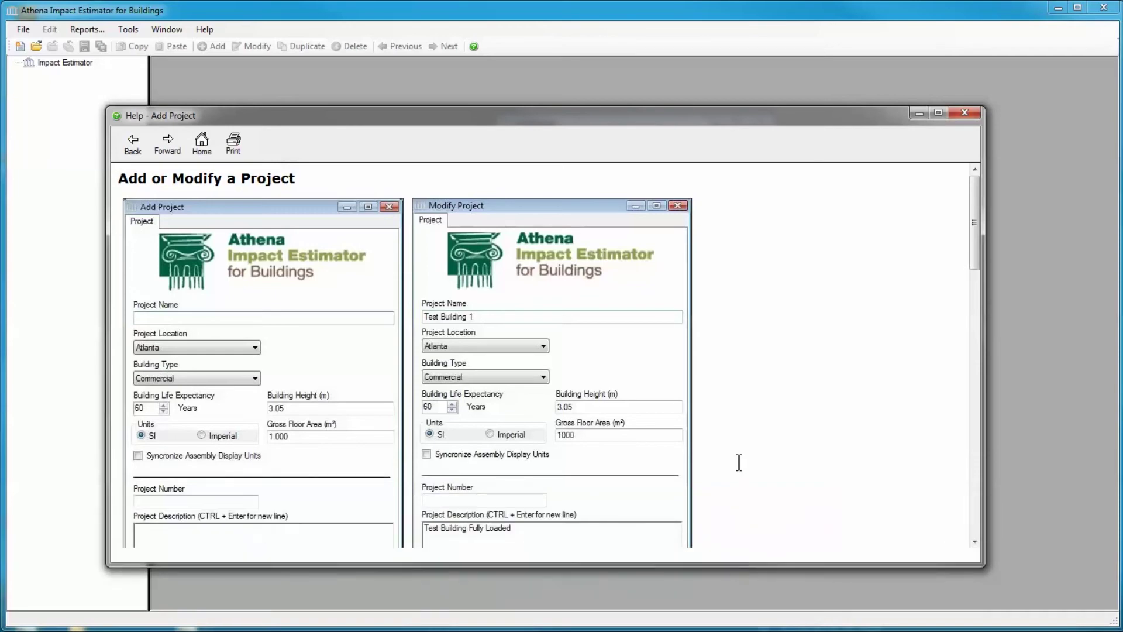
pyautogui.scroll(-2, 739, 462)
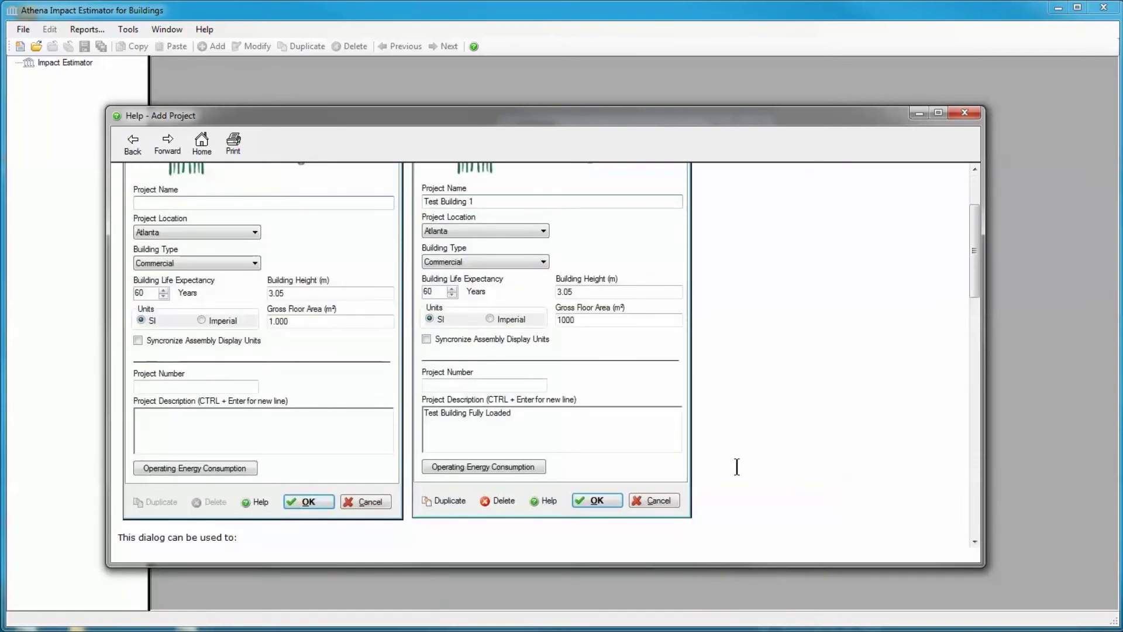
pyautogui.scroll(-5, 737, 467)
pyautogui.scroll(-6, 737, 466)
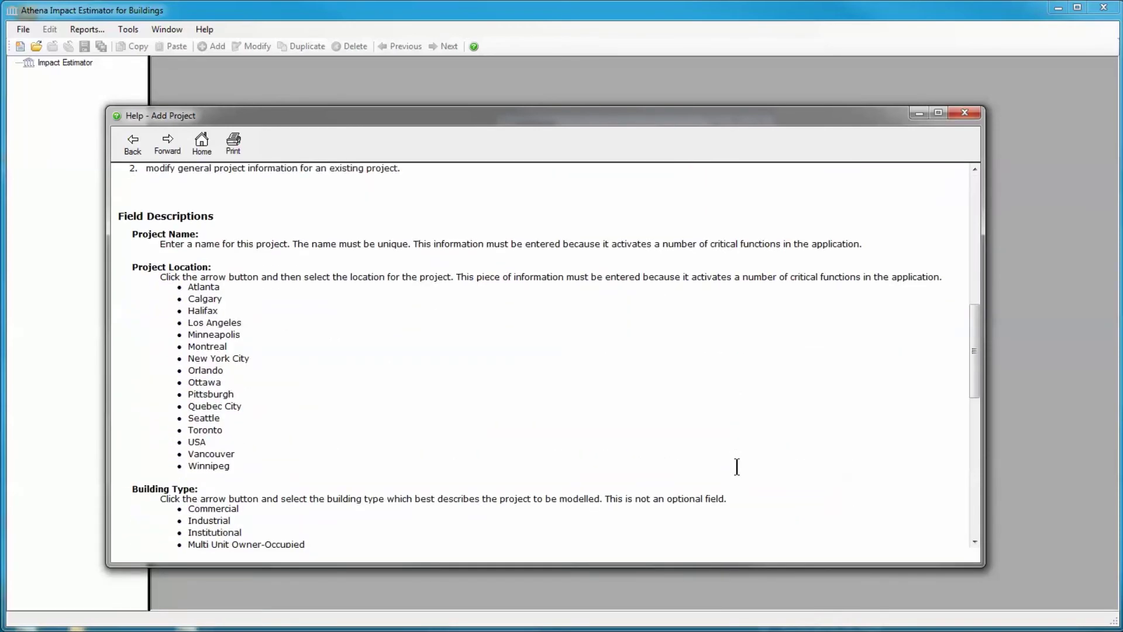
pyautogui.scroll(-5, 737, 466)
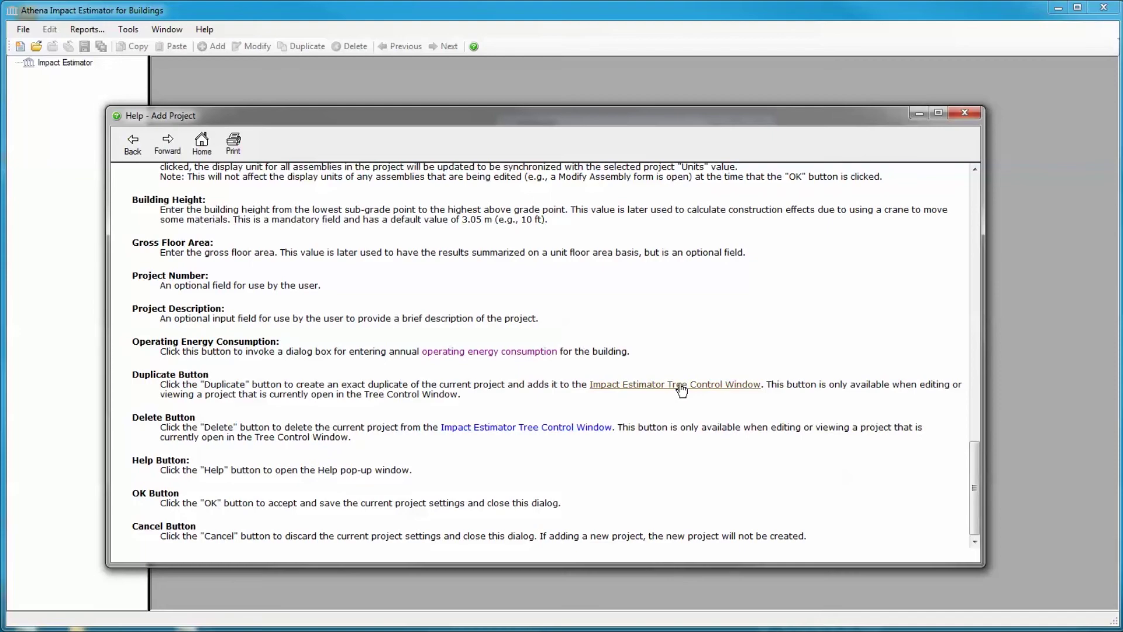
pyautogui.scroll(15, 678, 465)
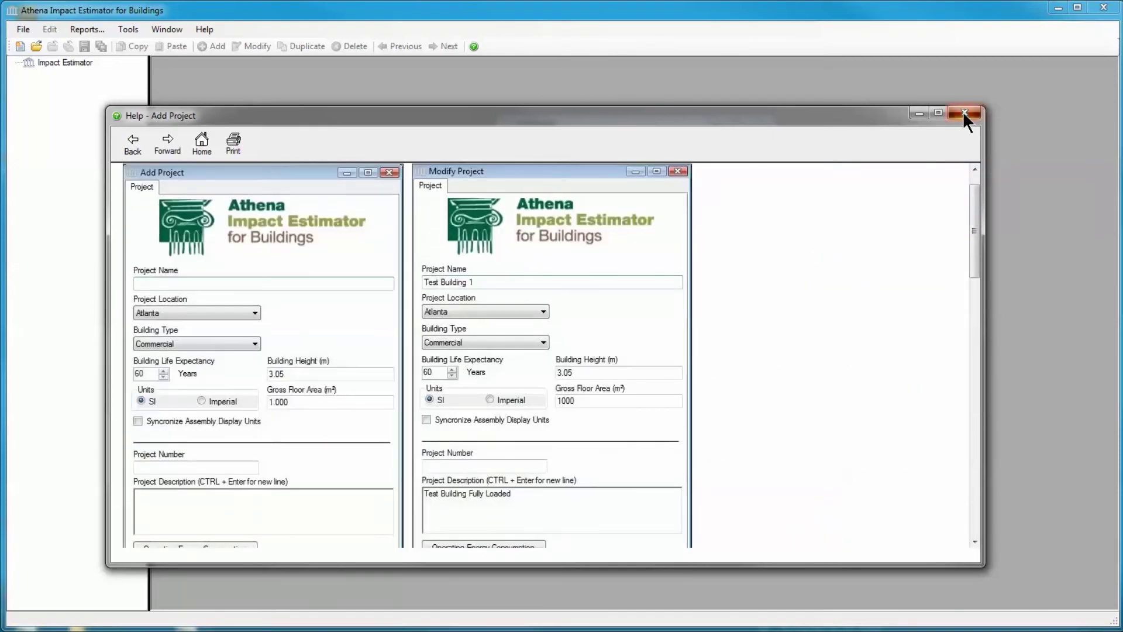
pyautogui.click(963, 111)
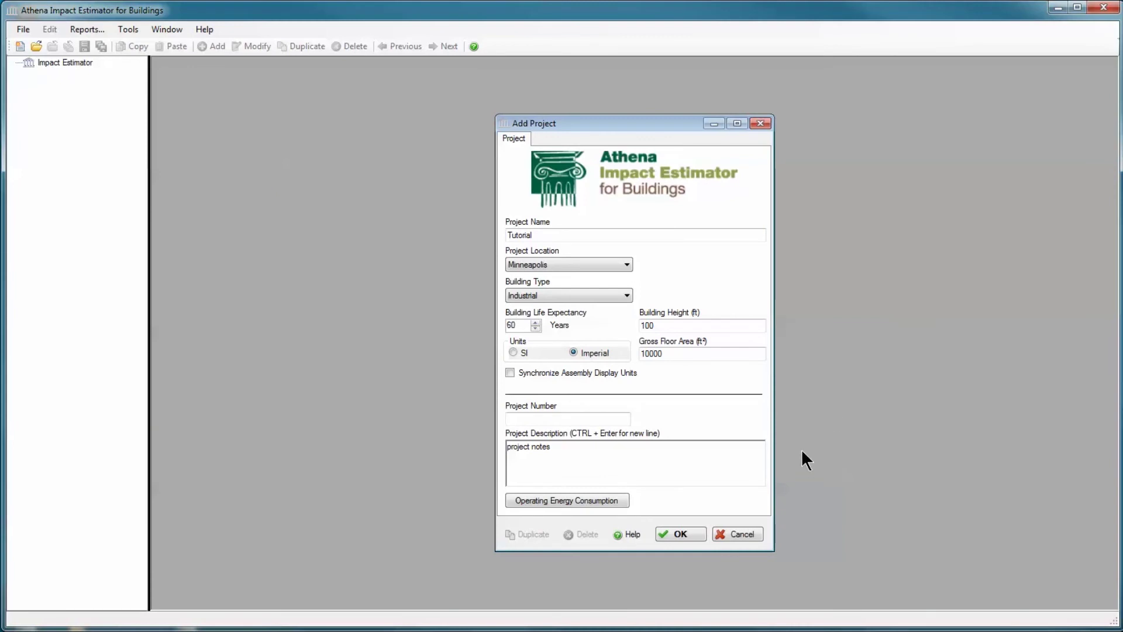
# Step: Create the Tutorial project and review its settings without changing them
pyautogui.click(684, 534)
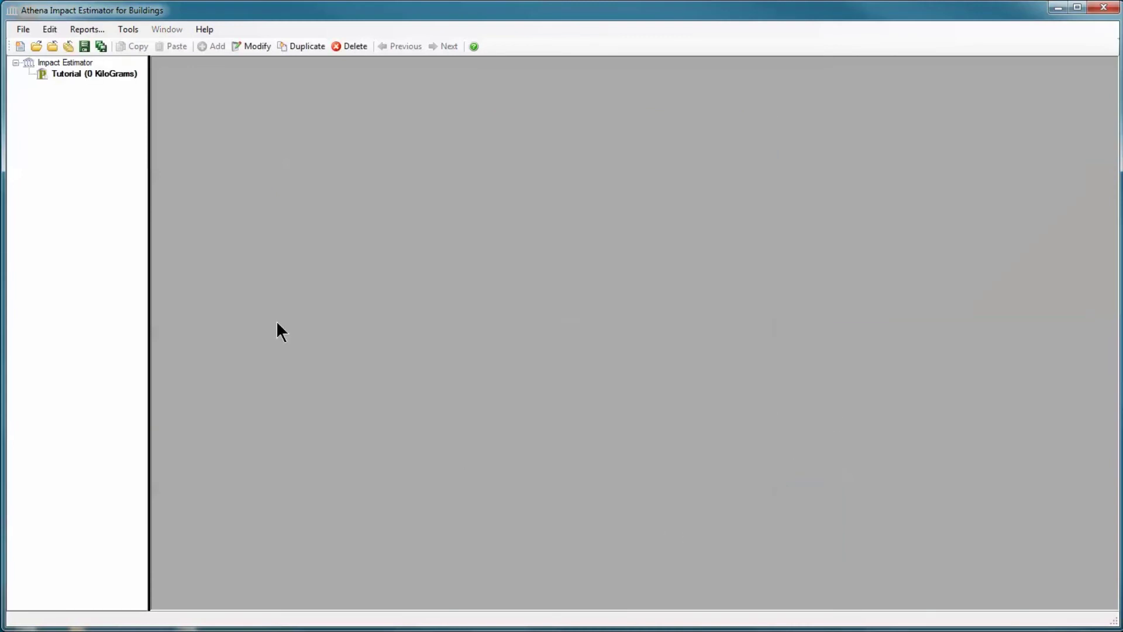
pyautogui.doubleClick(41, 73)
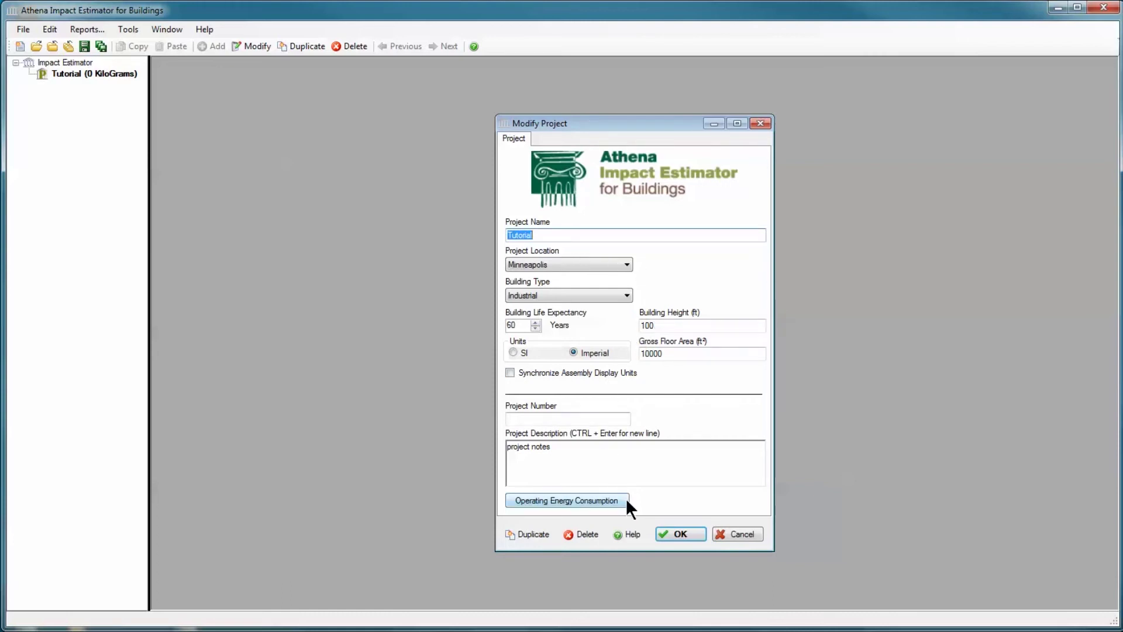
pyautogui.click(743, 535)
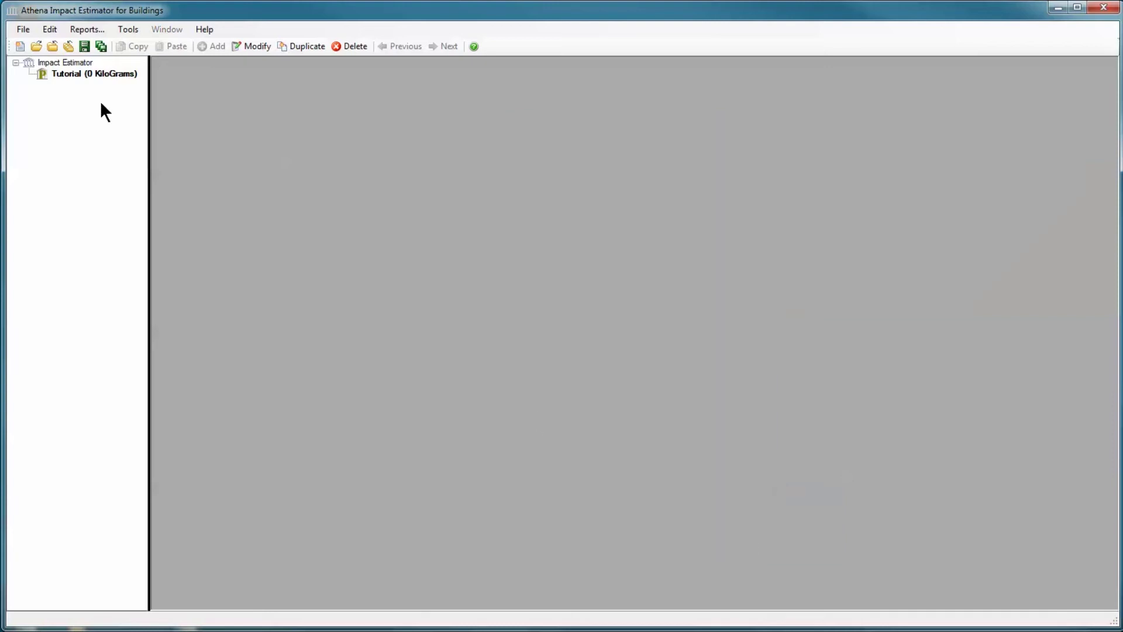
# Step: Save the project as Tutorial.AT4 in the Sample Files folder
pyautogui.click(21, 29)
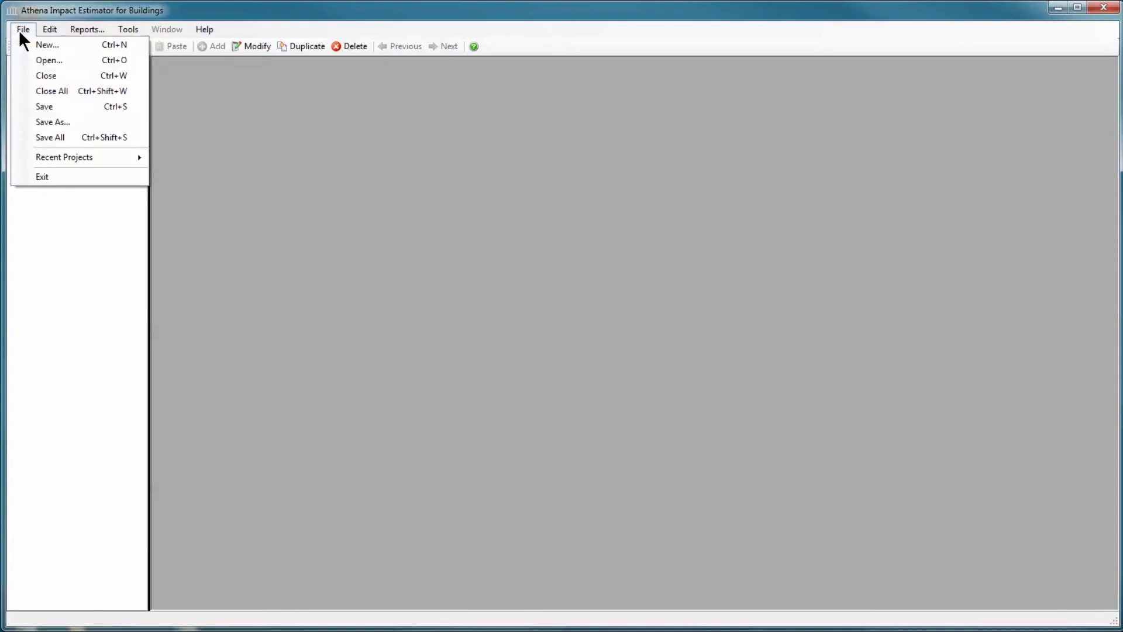
pyautogui.click(24, 30)
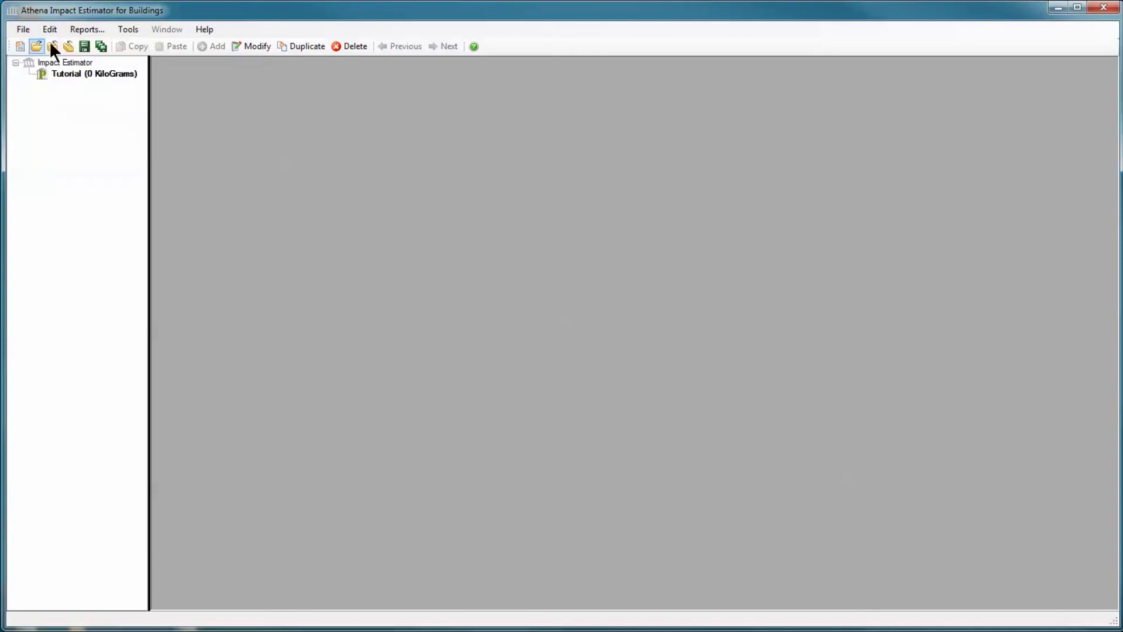
pyautogui.click(84, 49)
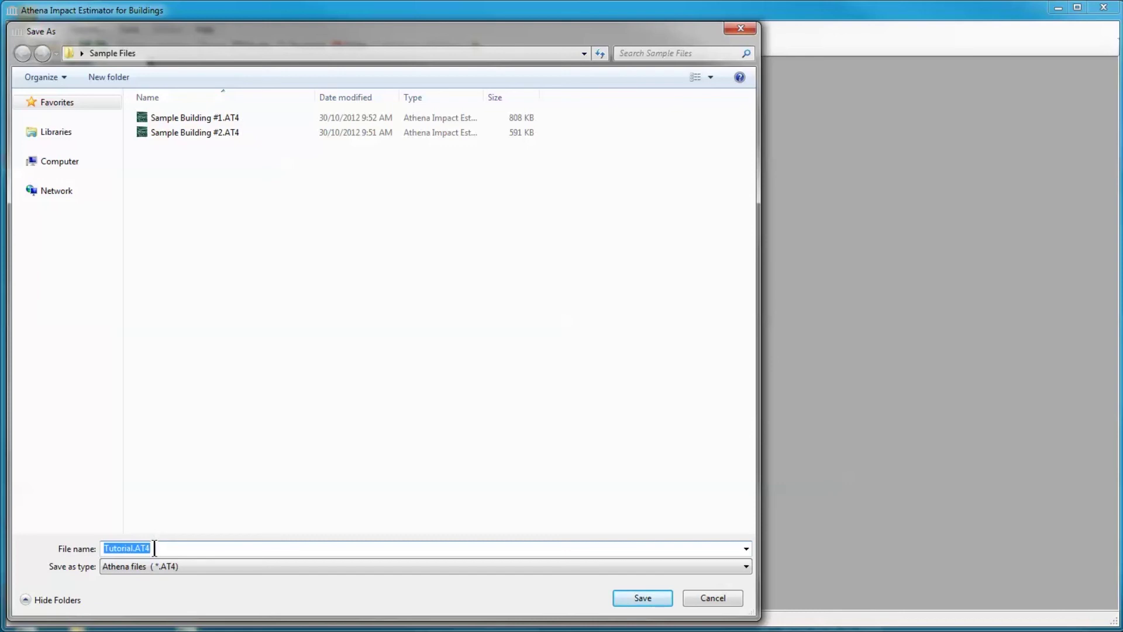
pyautogui.click(638, 595)
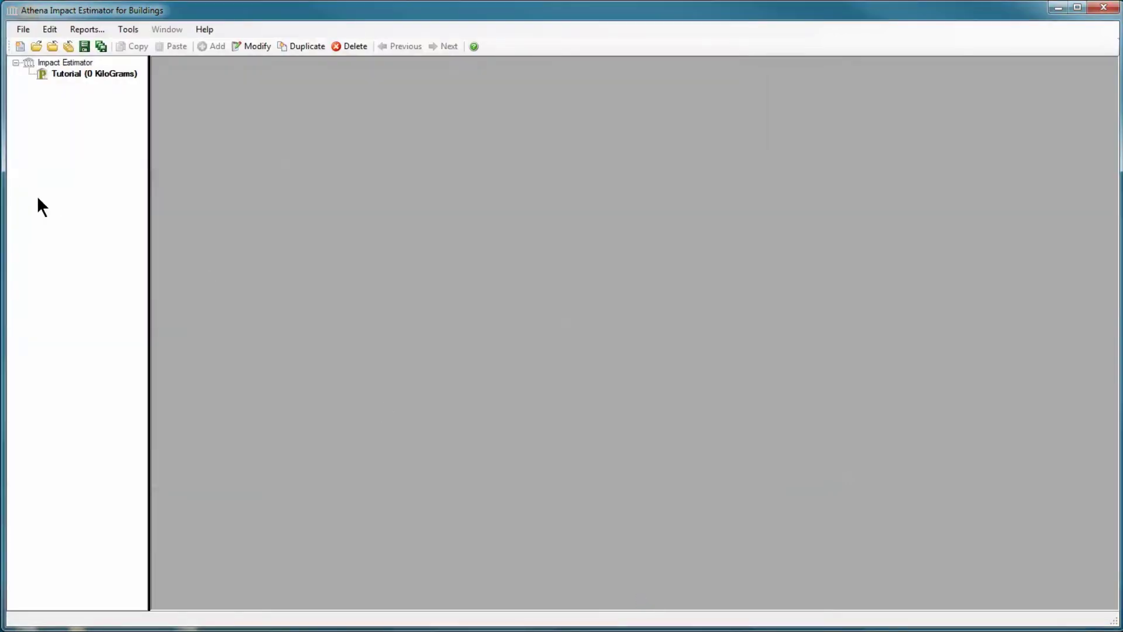
# Step: Modify the Tutorial project by setting its building height to 200 ft
pyautogui.doubleClick(42, 75)
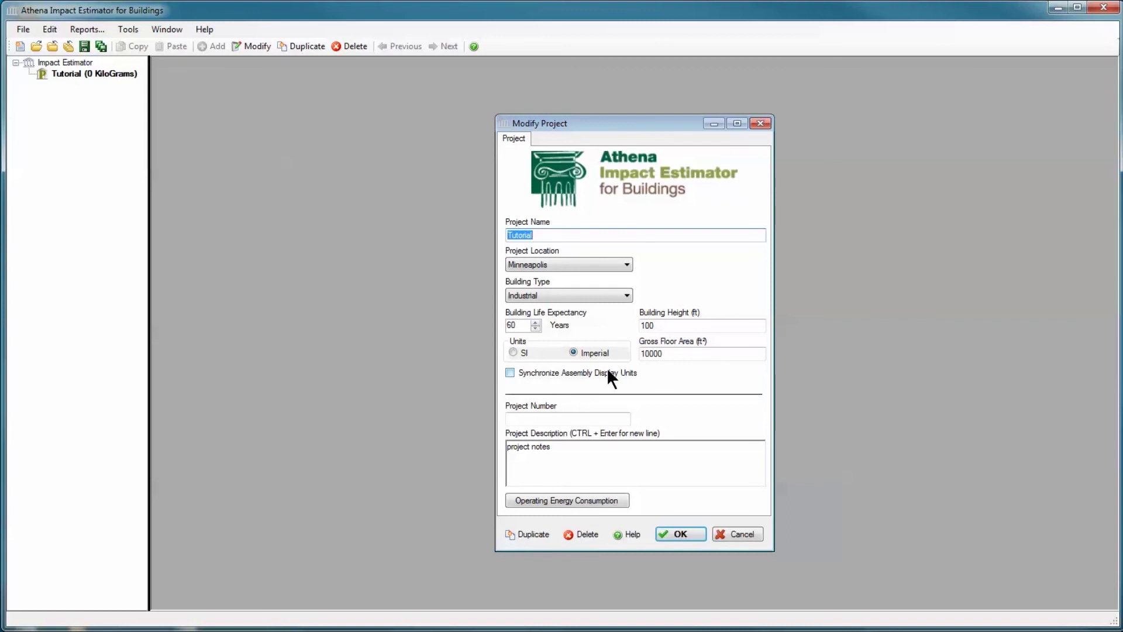
pyautogui.click(642, 325)
pyautogui.write('200')
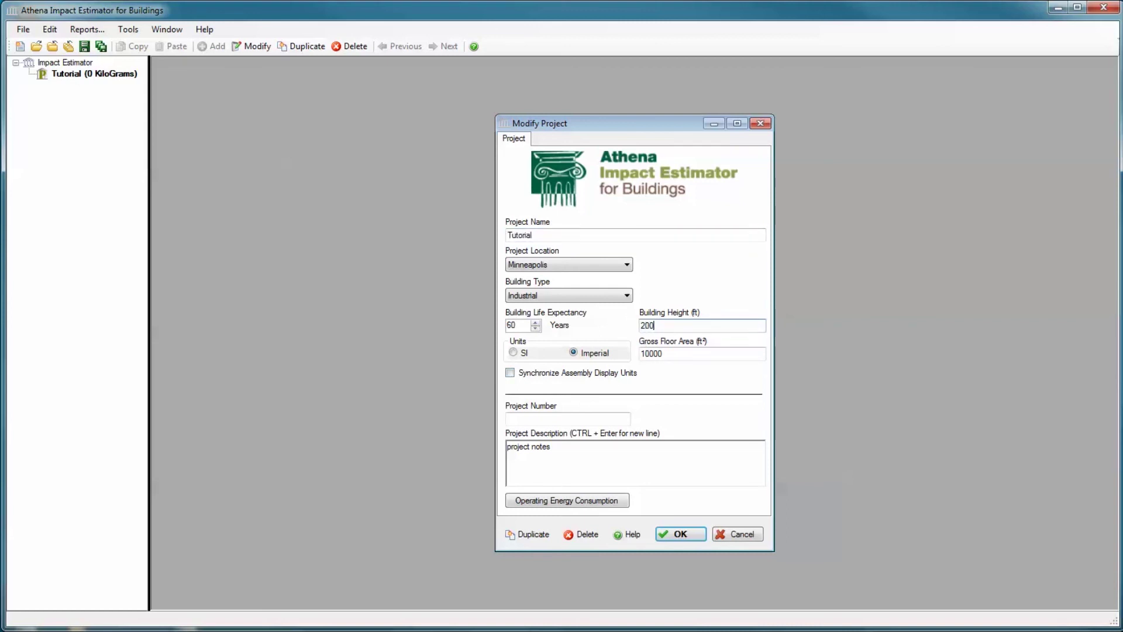
pyautogui.click(688, 531)
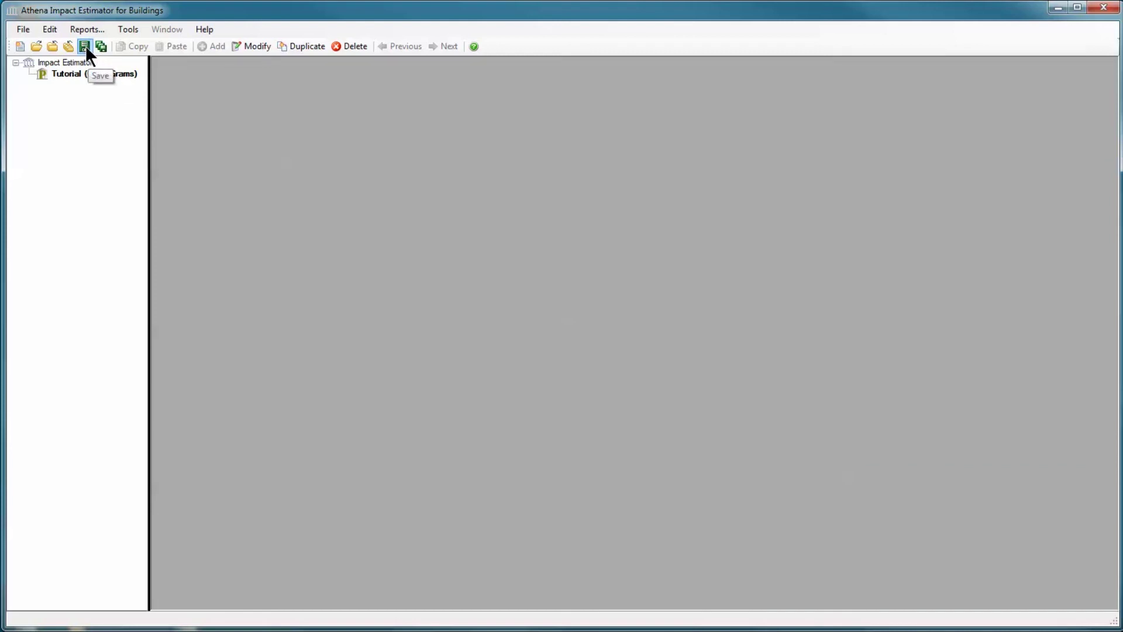
# Step: Close the Tutorial project and reopen it from Tutorial.AT4 in the Sample Files folder
pyautogui.click(43, 75)
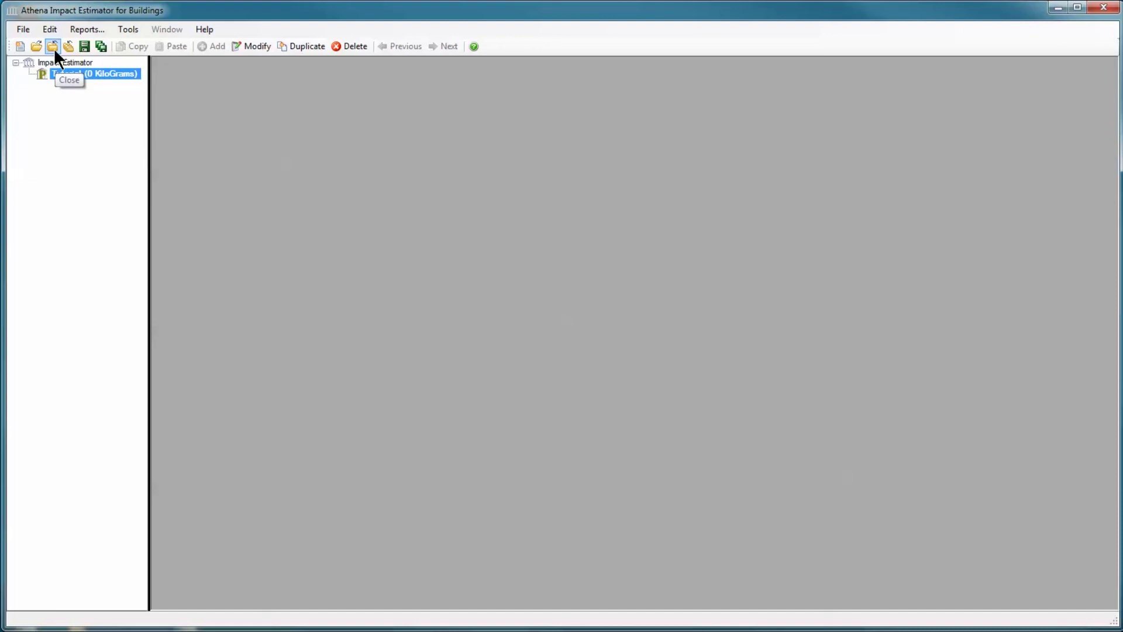
pyautogui.click(25, 29)
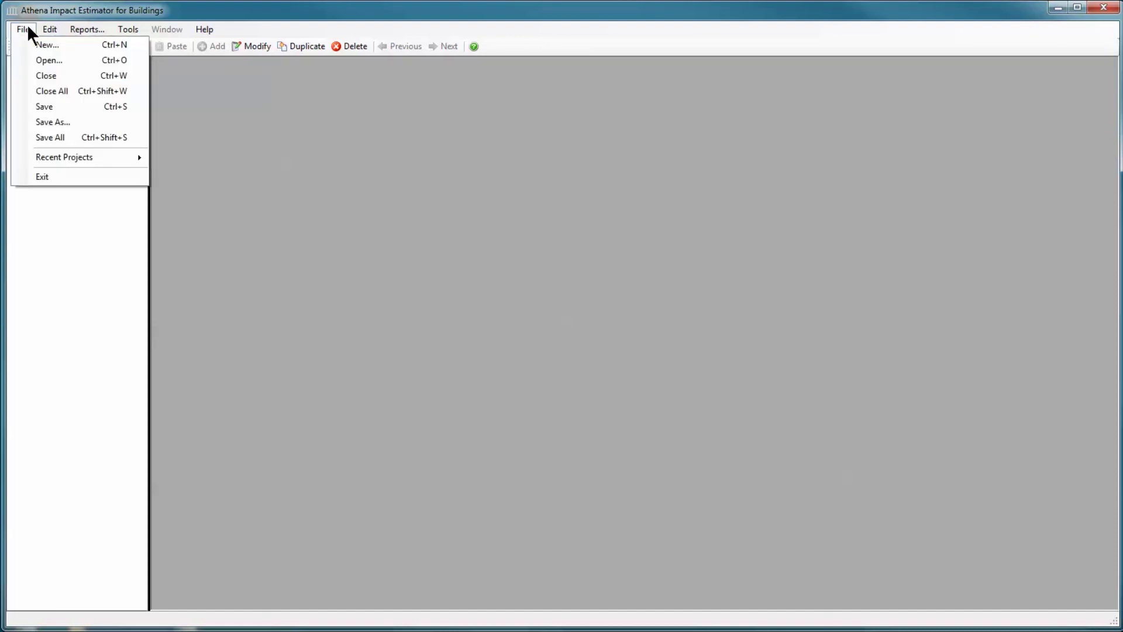
pyautogui.click(26, 29)
pyautogui.click(52, 46)
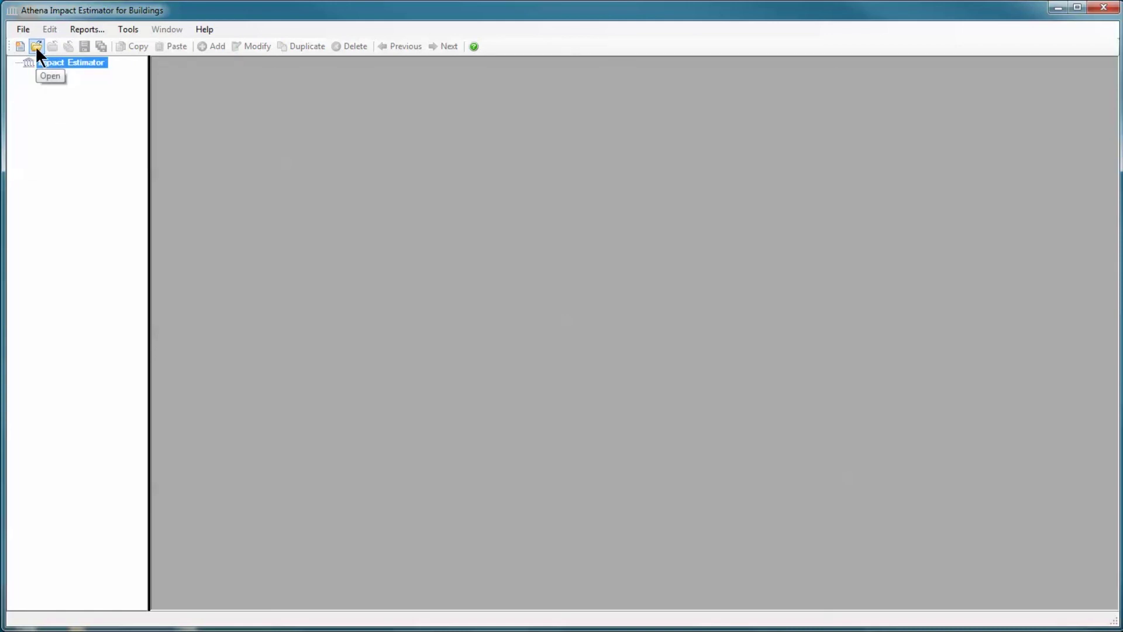
pyautogui.click(35, 46)
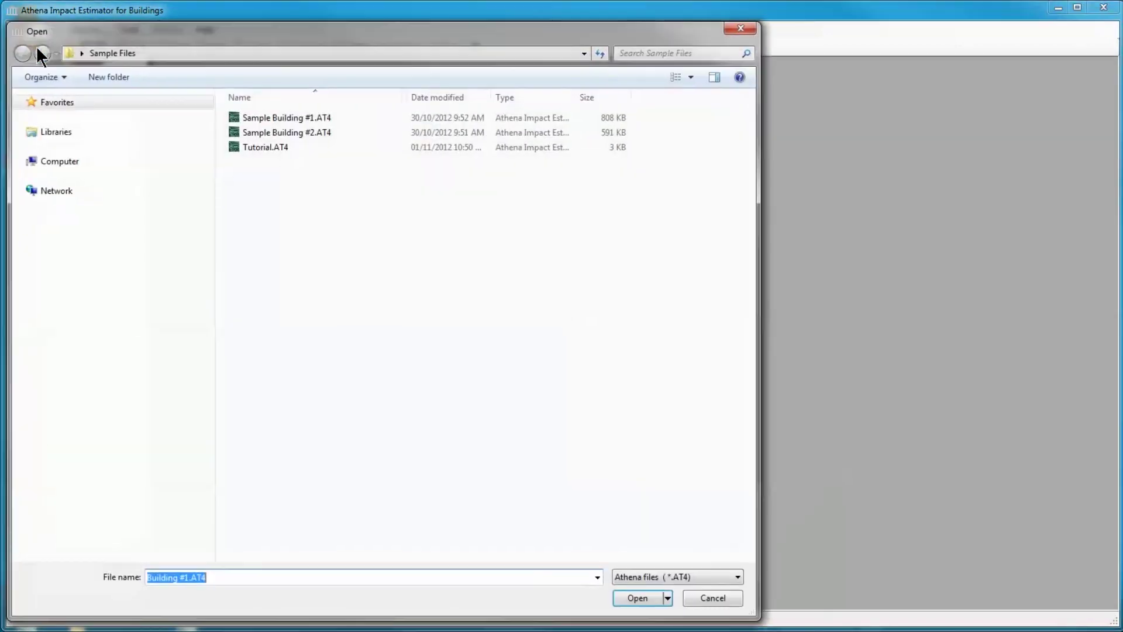
pyautogui.doubleClick(237, 148)
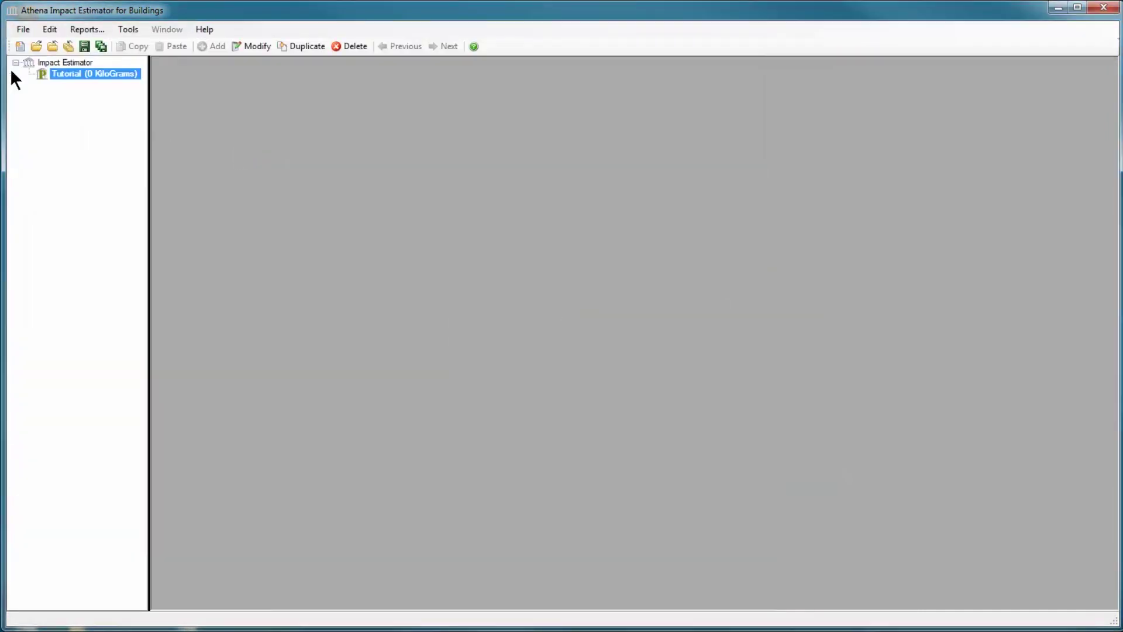